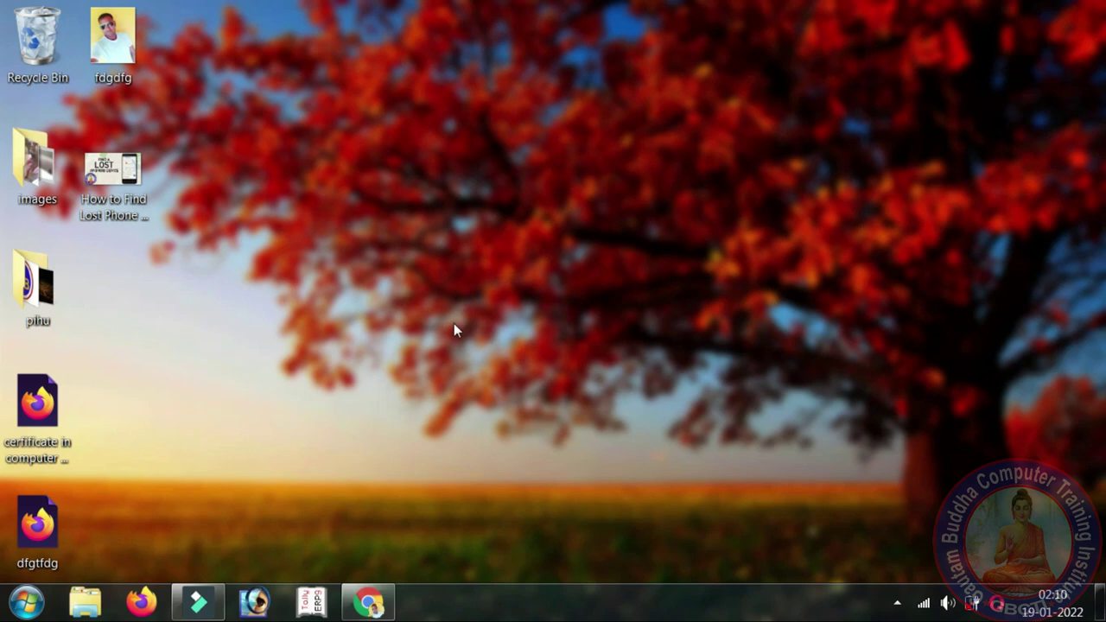
Launch Chrome, open an incognito window and go to the google.co.in home page
left_click(369, 603)
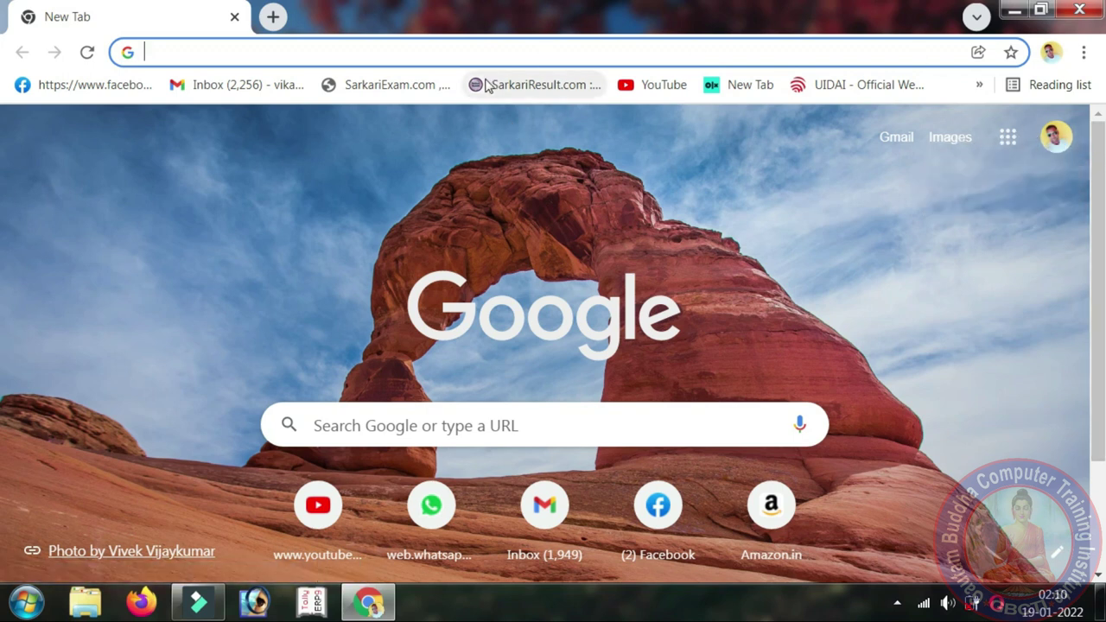
key("ctrl+shift+n")
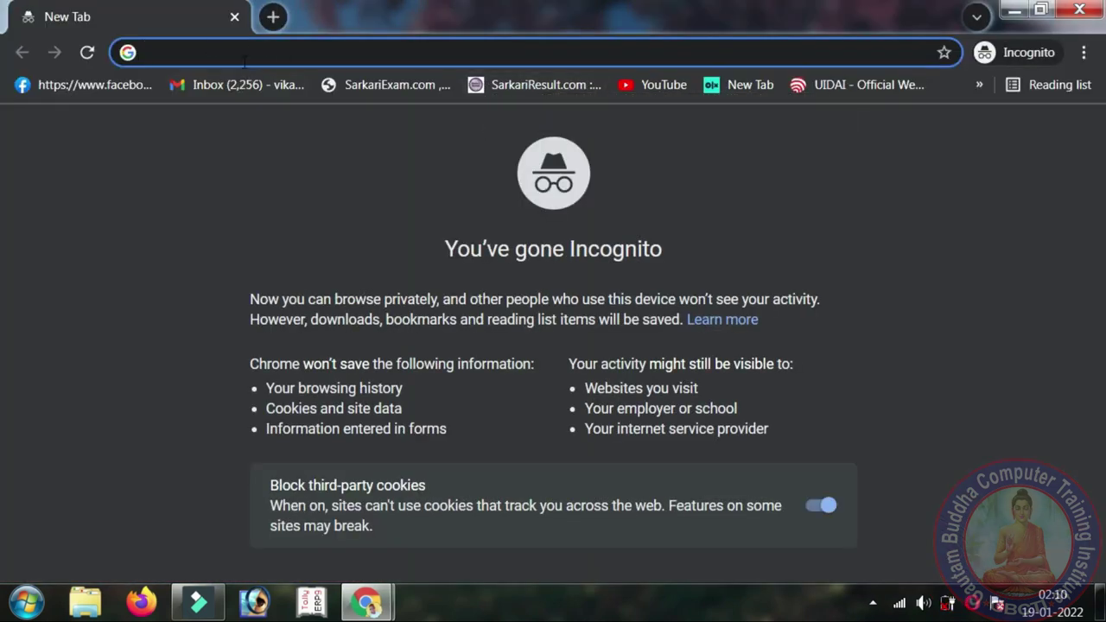
type("g")
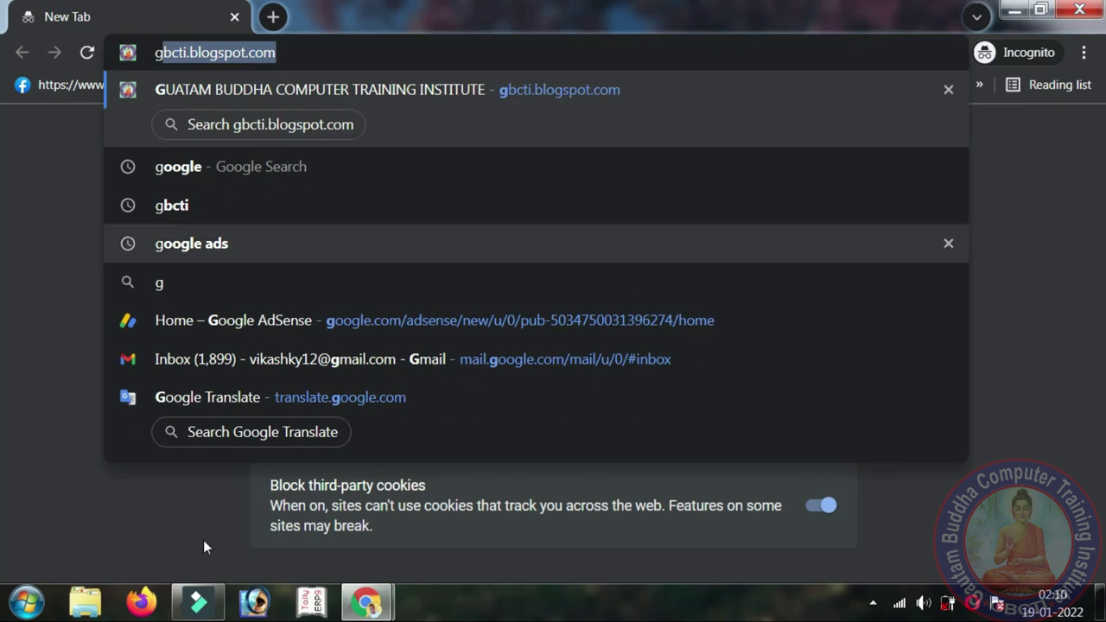
left_click(244, 162)
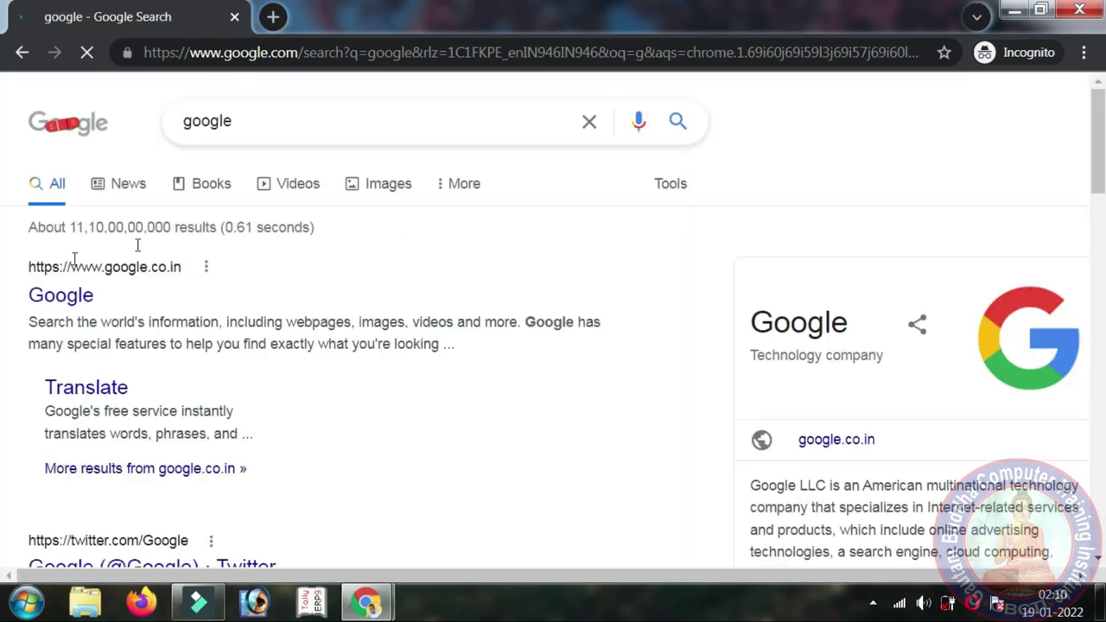
left_click(71, 298)
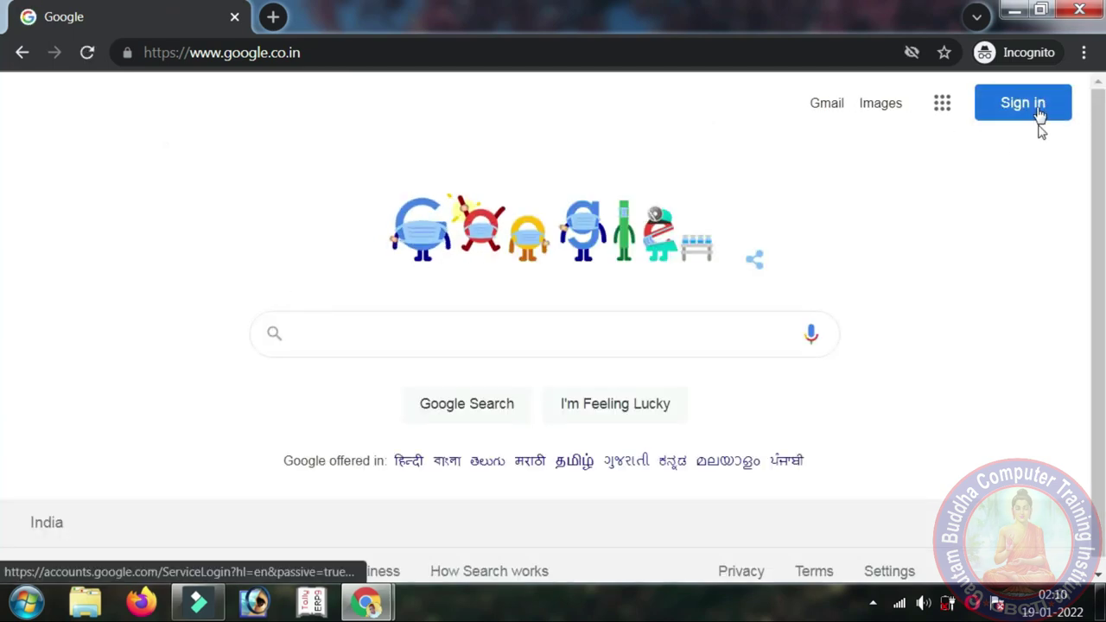
Start a Google sign-in in incognito, then close that window to return to regular Chrome
left_click(1016, 119)
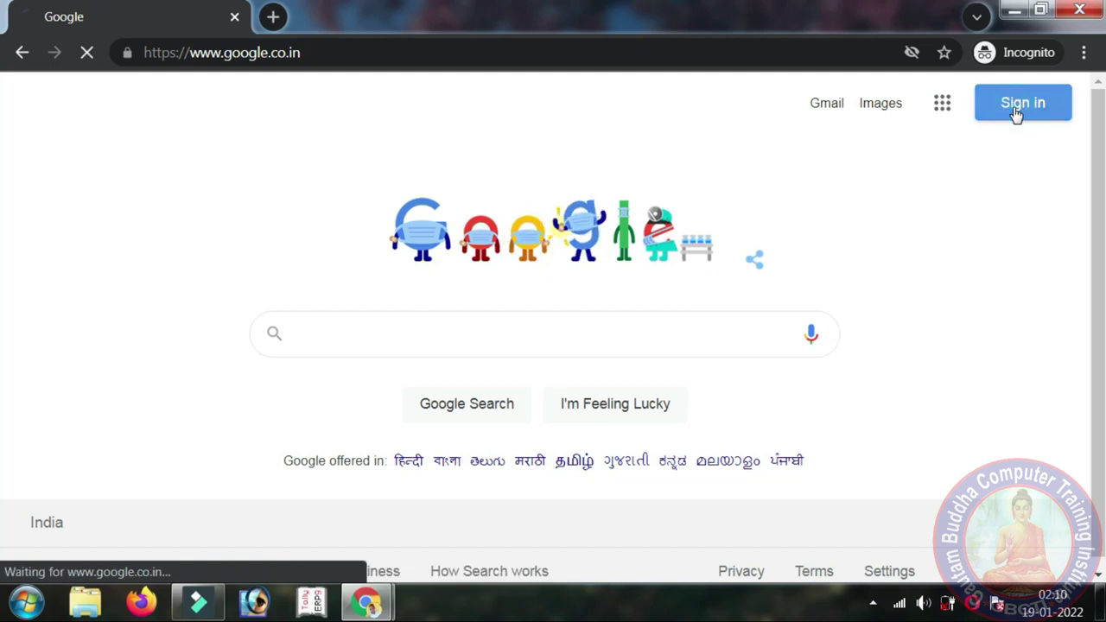
left_click(513, 316)
left_click(852, 351)
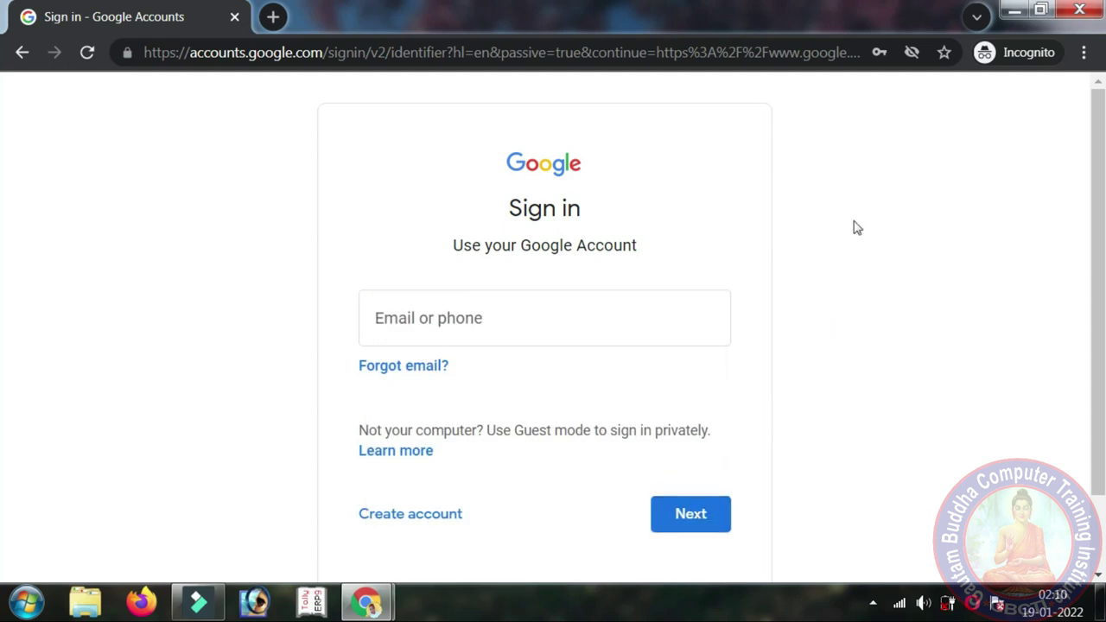
left_click(1079, 9)
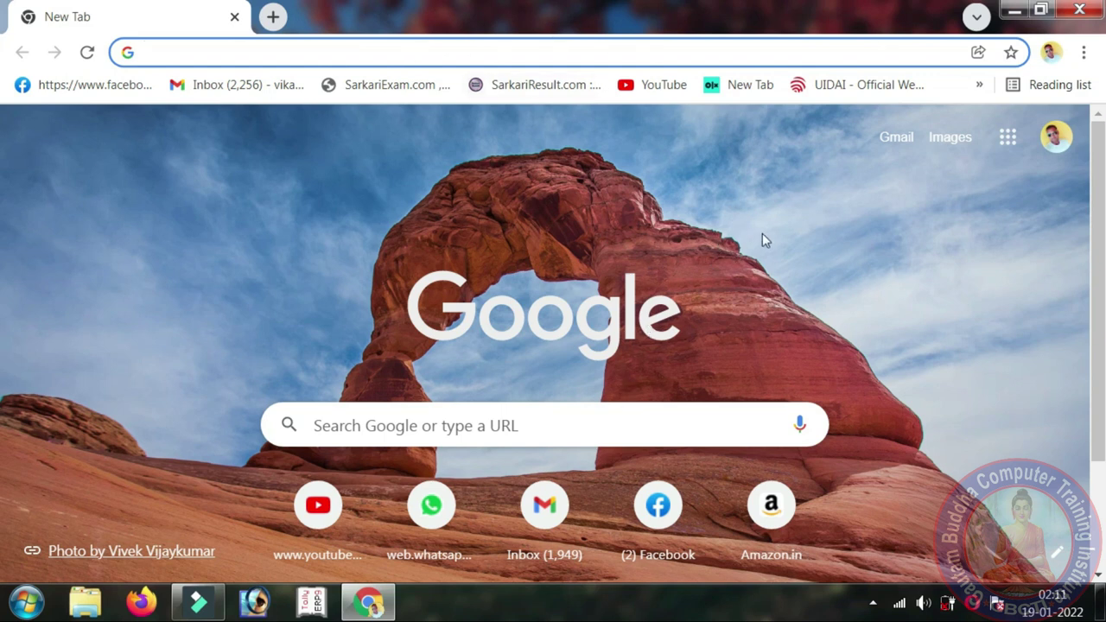
From the profile avatar's panel, open the signed-in account's Google Account home page
left_click(1056, 138)
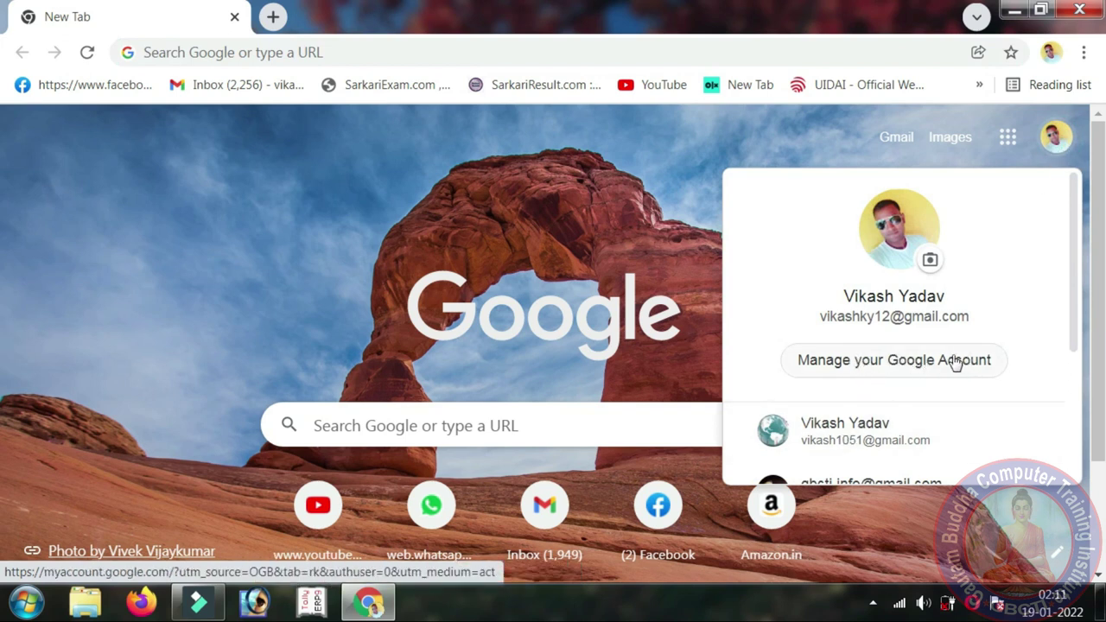
left_click(956, 362)
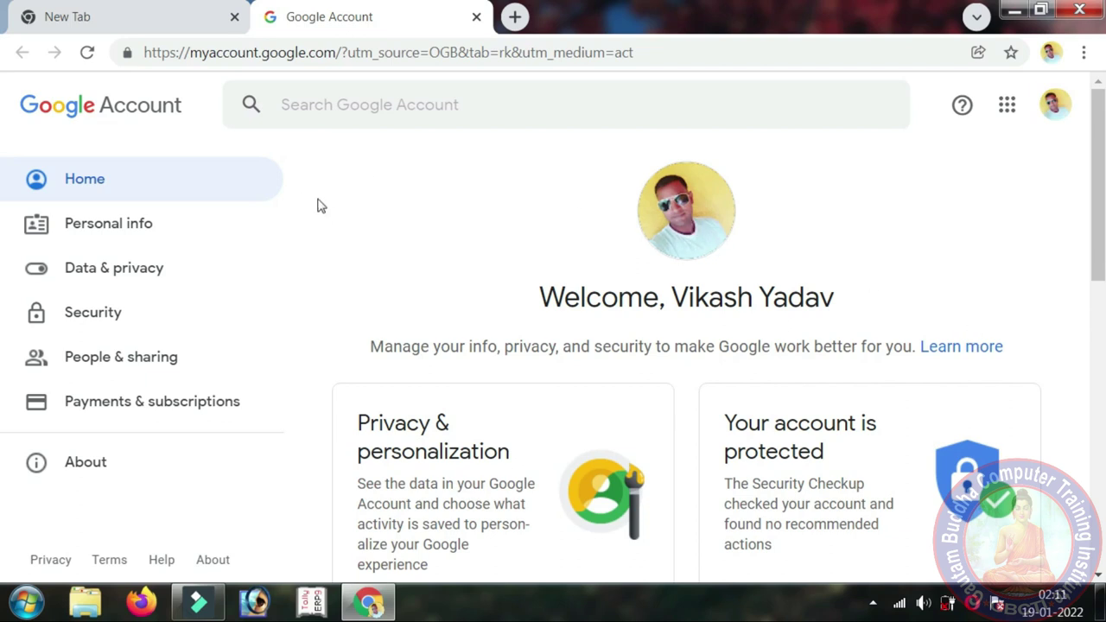
Go to Security and scroll down to Your devices, listing the Windows PC and Galaxy A6+
left_click(117, 322)
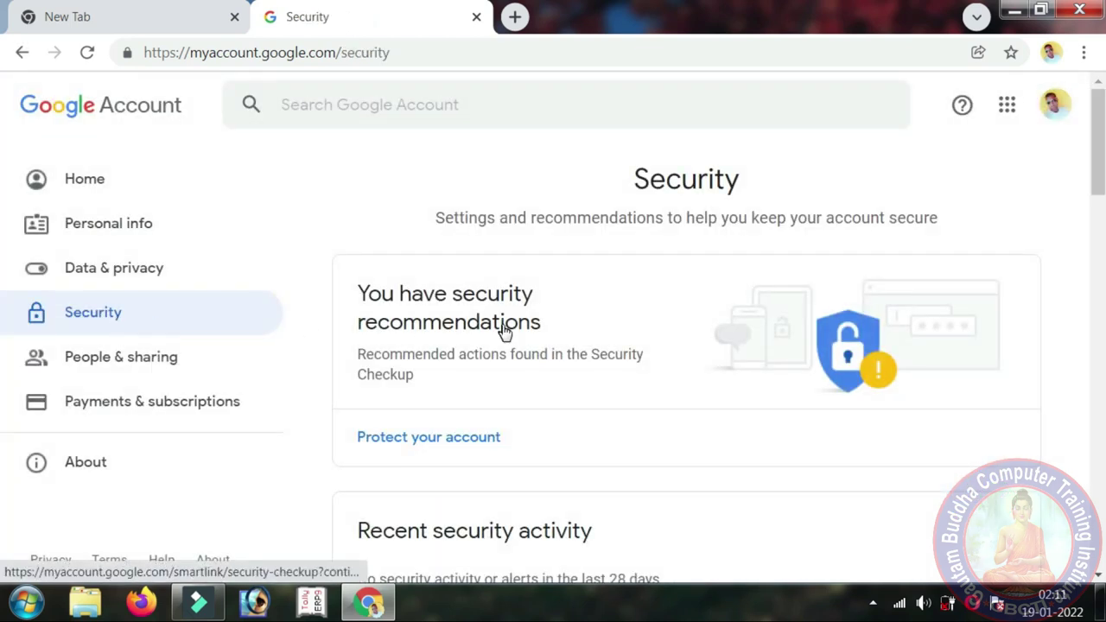
scroll(474, 343, "down", 5)
scroll(548, 328, "down", 3)
scroll(551, 329, "down", 3)
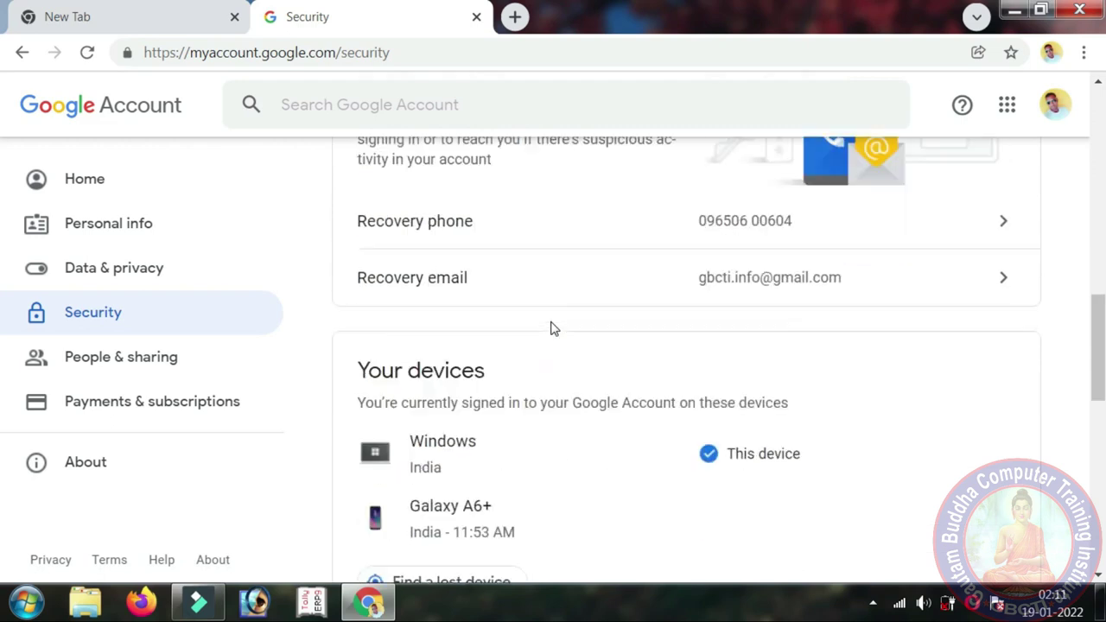
scroll(550, 328, "down", 2)
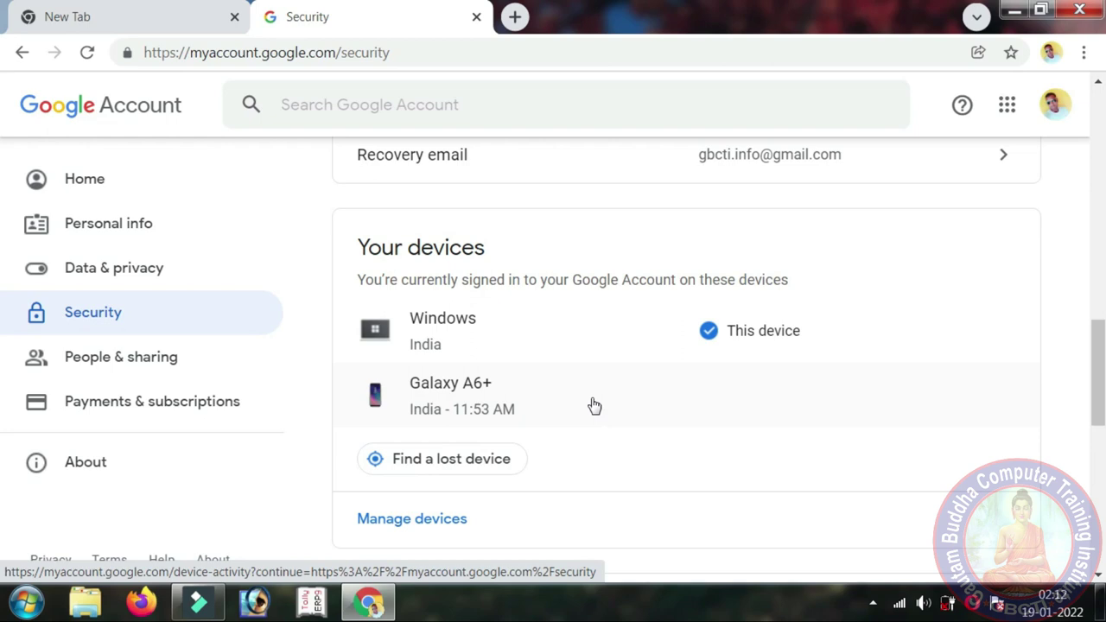
Open the full signed-in device list and view the Galaxy A6+ phone's details page
left_click(475, 395)
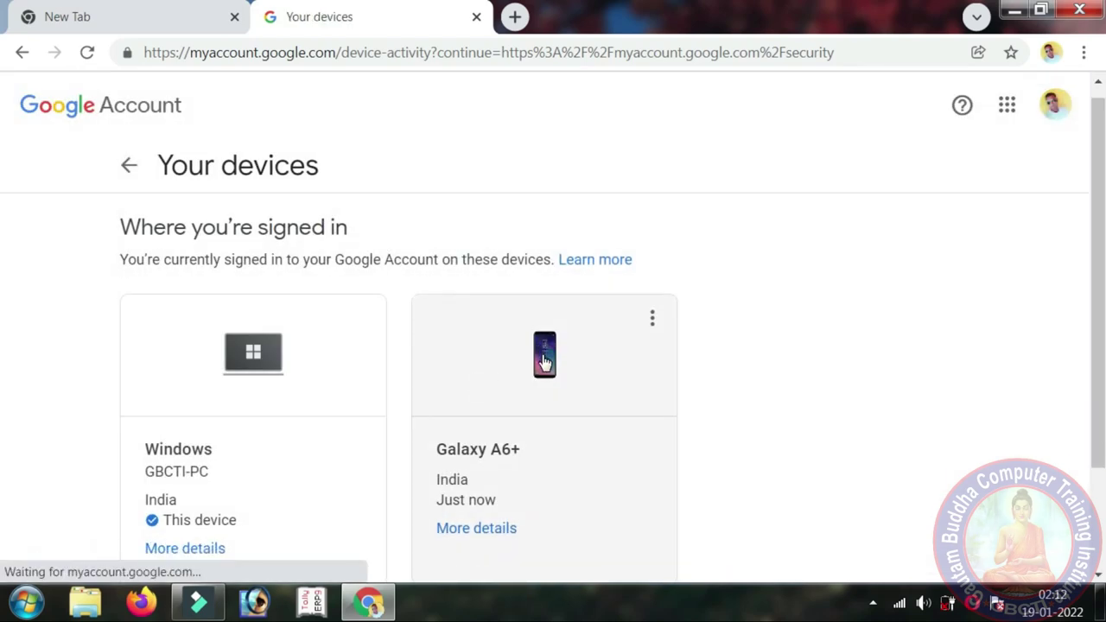
scroll(482, 380, "down", 2)
left_click(479, 398)
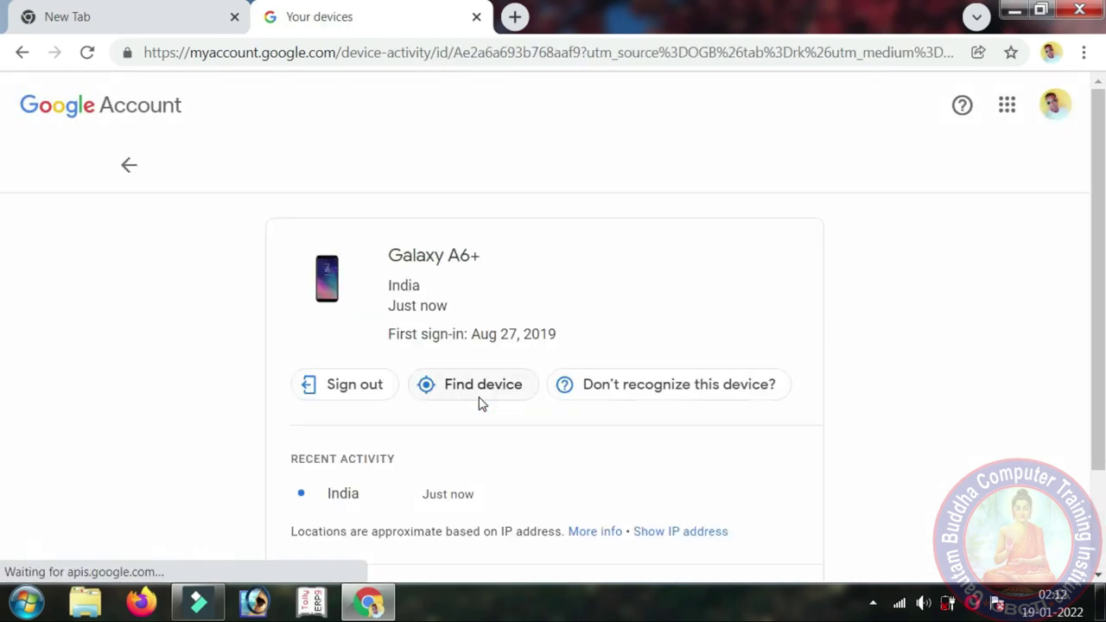
scroll(384, 383, "down", 1)
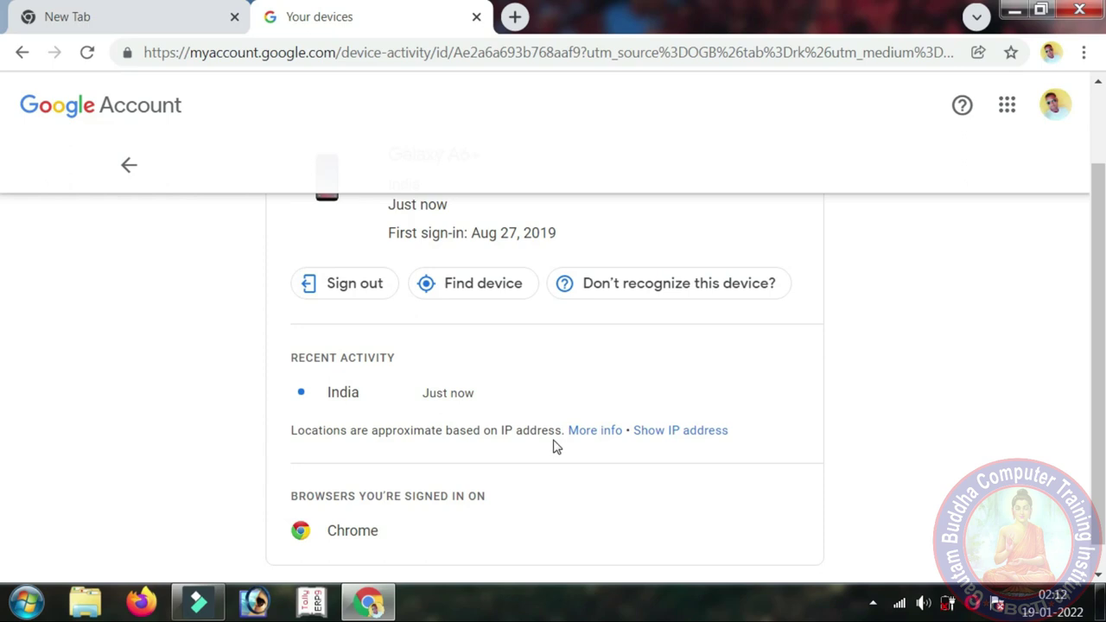
scroll(748, 290, "up", 1)
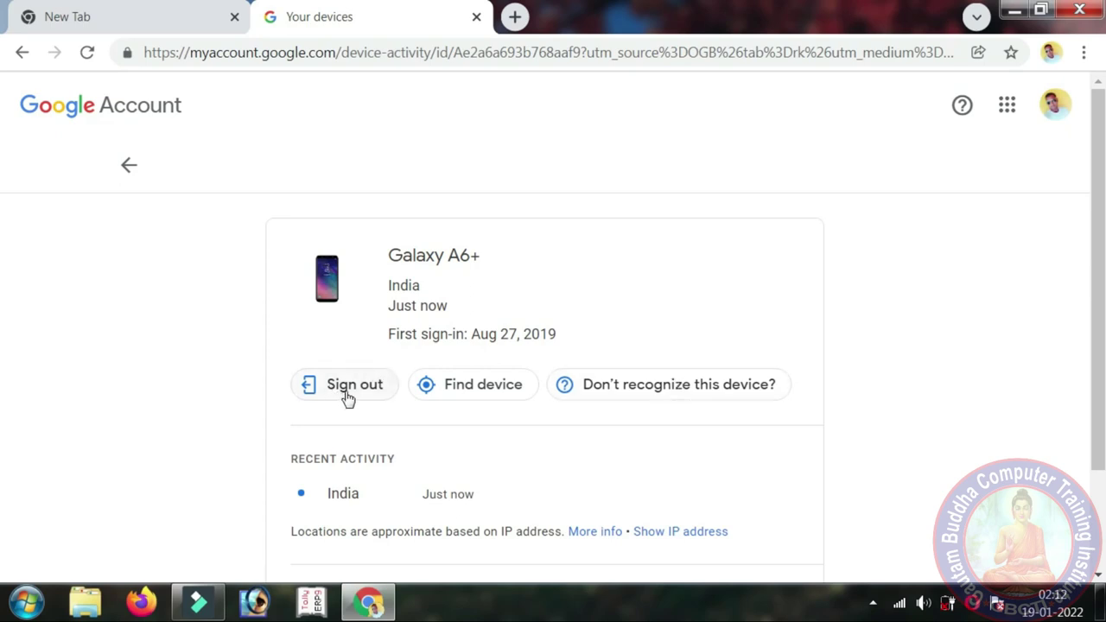
Return from the Galaxy A6+ details to the Your devices list and scroll through it
left_click(127, 166)
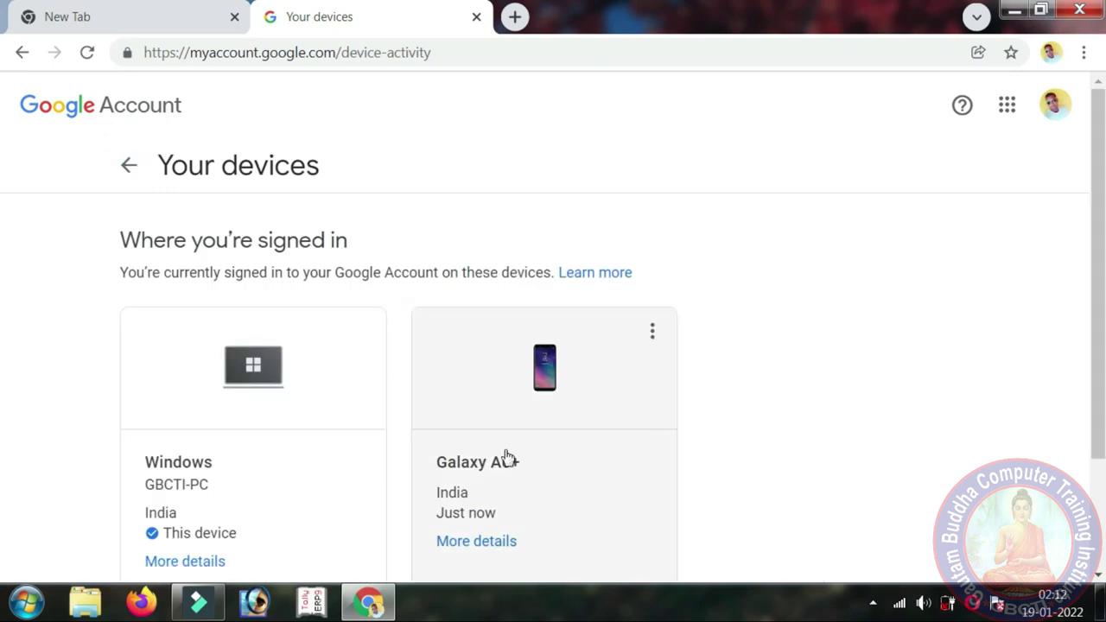
scroll(239, 395, "down", 1)
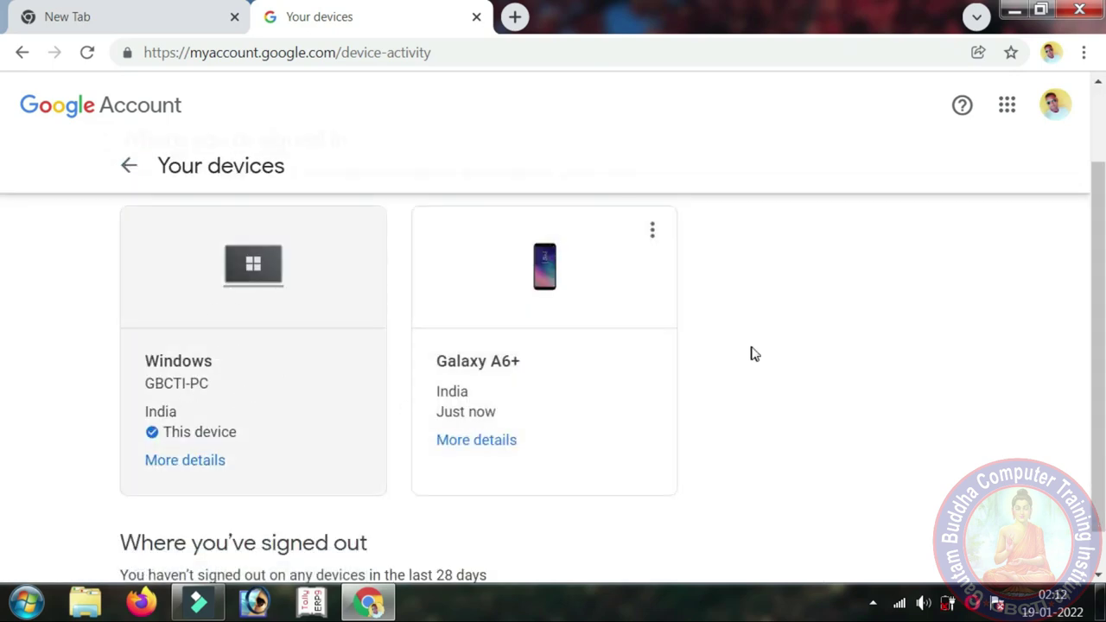